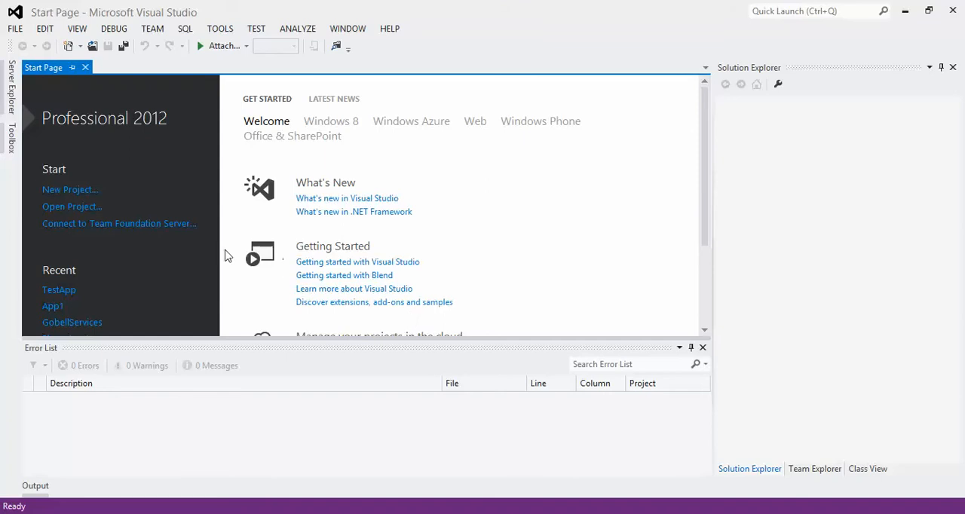
Create a new Blank App (Xamarin.Forms Portable) project named AppDemo.
click(84, 189)
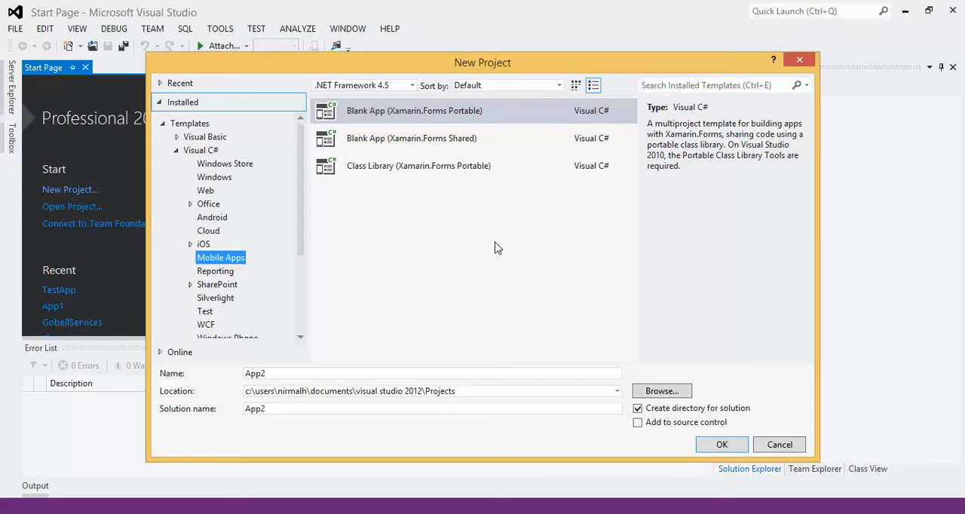
click(312, 373)
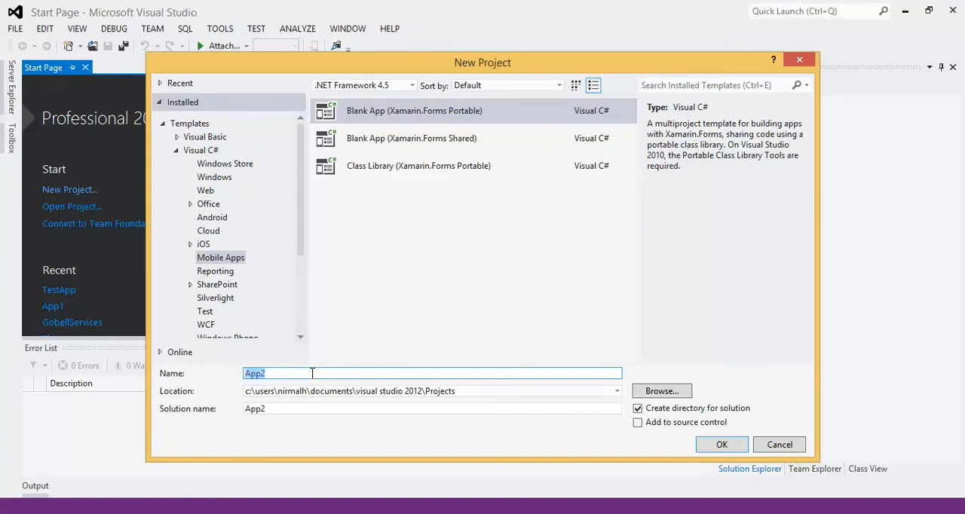
text(AppDemo)
click(728, 447)
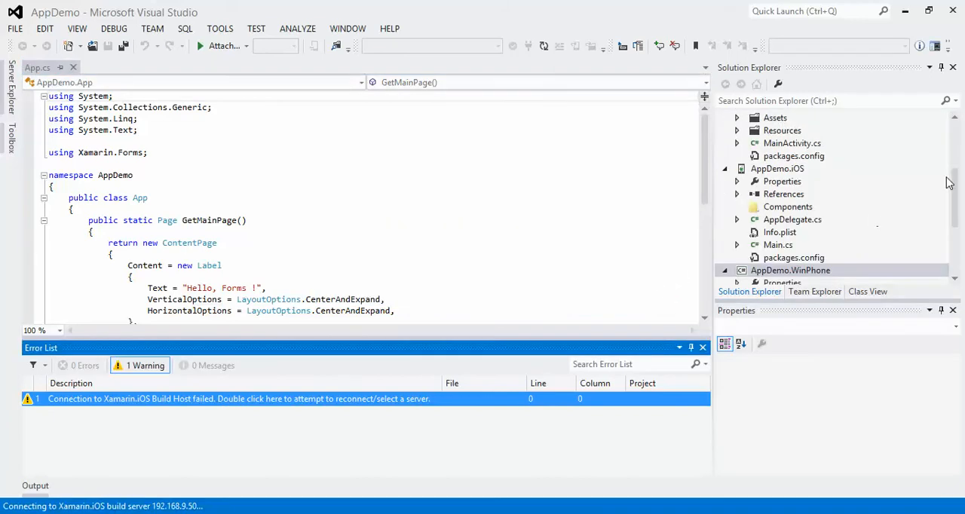
Collapse the AppDemo.Android, AppDemo.iOS and AppDemo.WinPhone projects in the solution tree.
drag(957, 196, 943, 157)
click(725, 158)
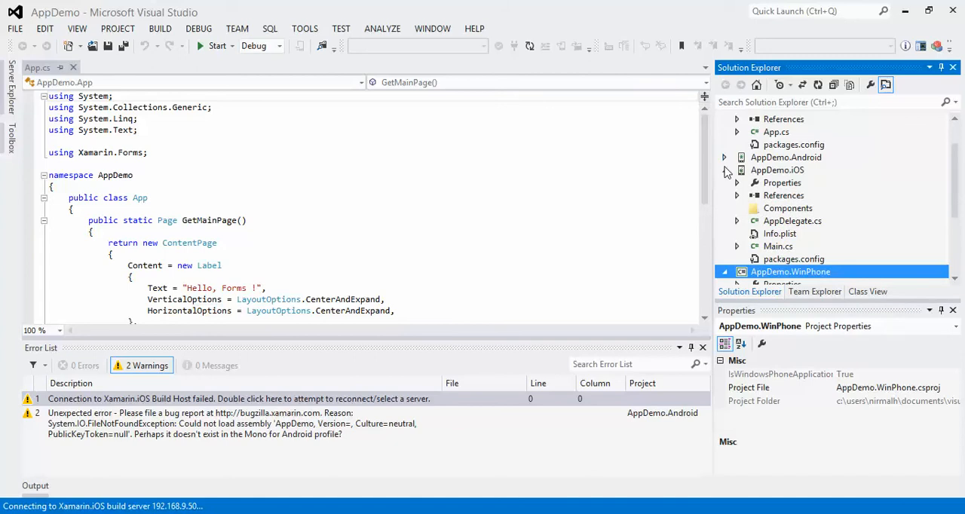
click(725, 170)
click(724, 183)
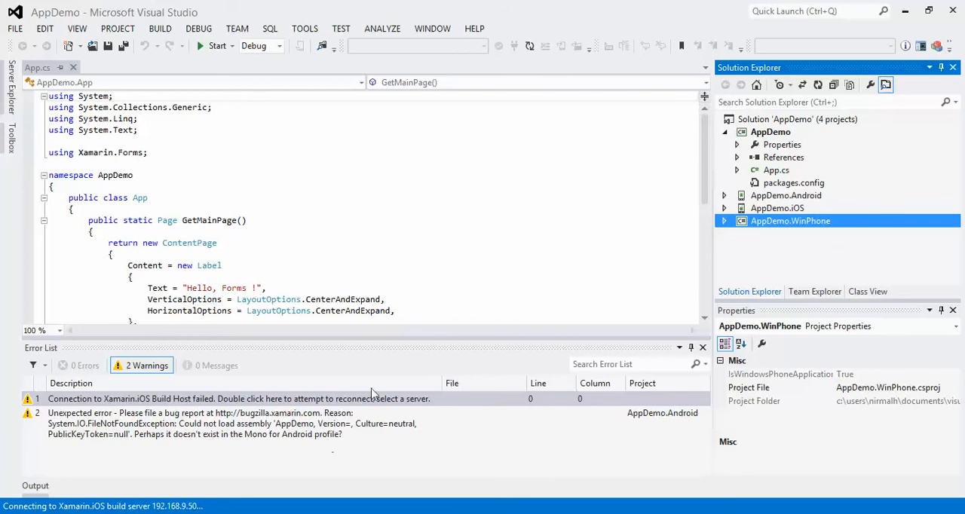
Switch to the Mac mini in VNC Viewer, search Spotlight for "build" and launch Xamarin.iOS Build Host.
mouse_move(407, 513)
click(419, 455)
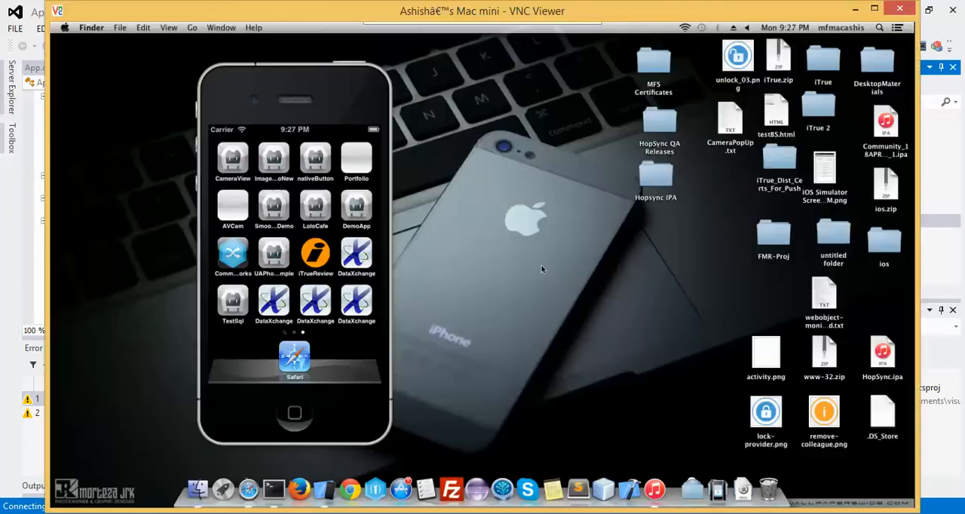
click(879, 28)
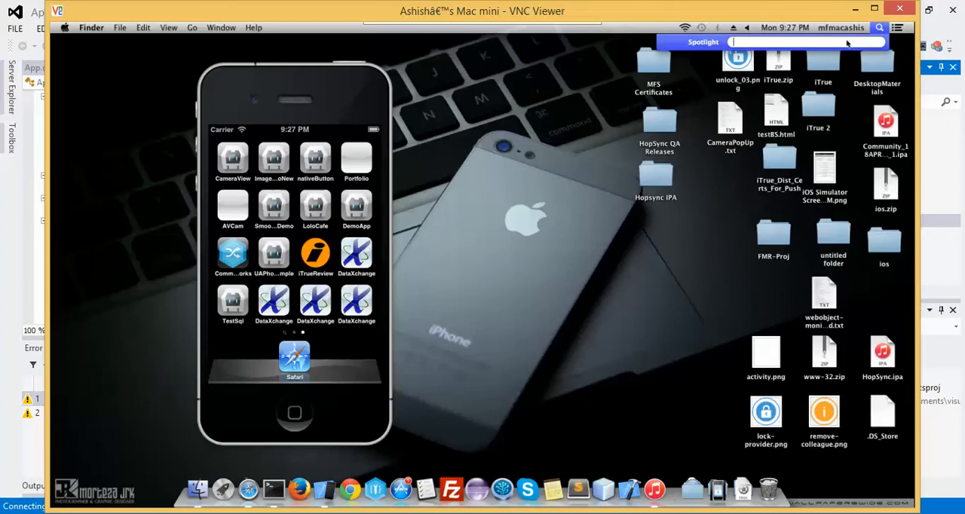
text(build)
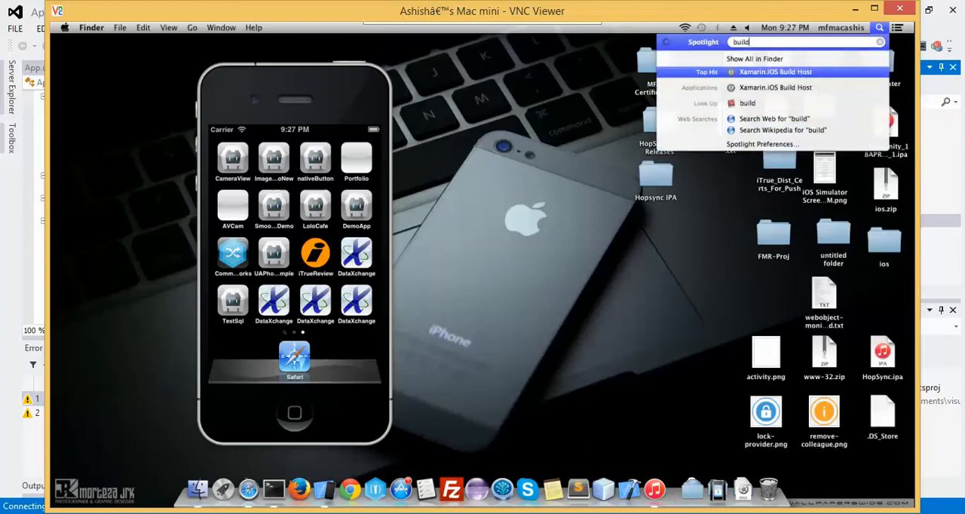
click(792, 74)
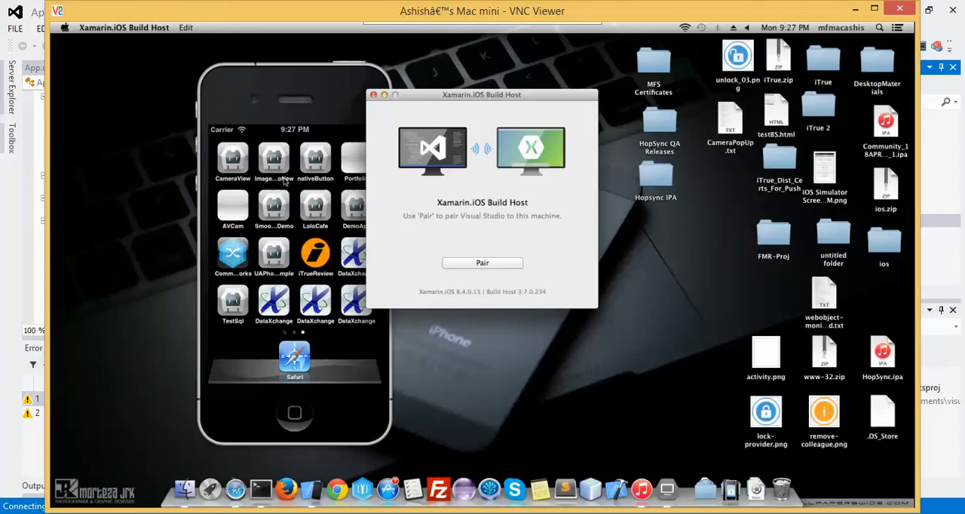
Return to Visual Studio and set AppDemo.iOS as the startup project.
click(12, 205)
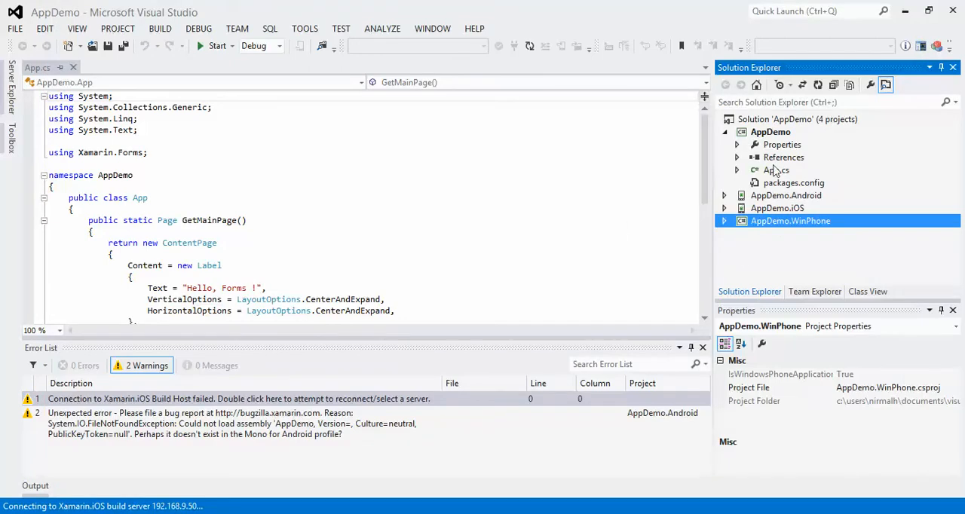
click(775, 212)
right_click(777, 214)
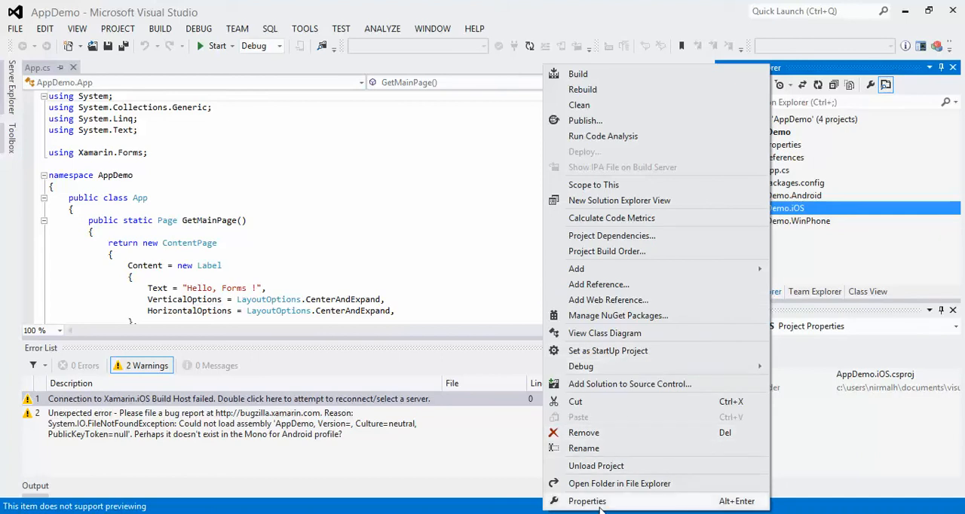
click(637, 352)
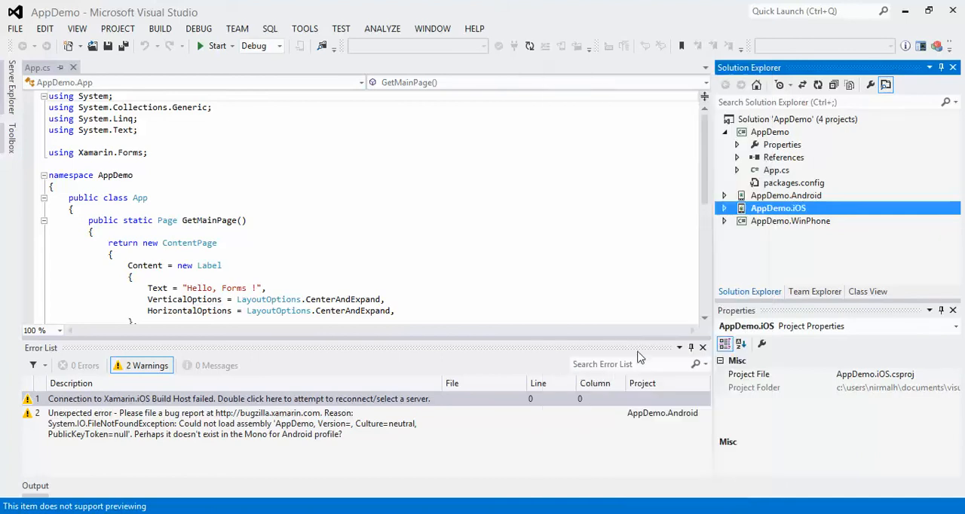
Restart the Xamarin.iOS Build Host connection from the Error List and connect to the host at 192.168.9.50.
double_click(220, 403)
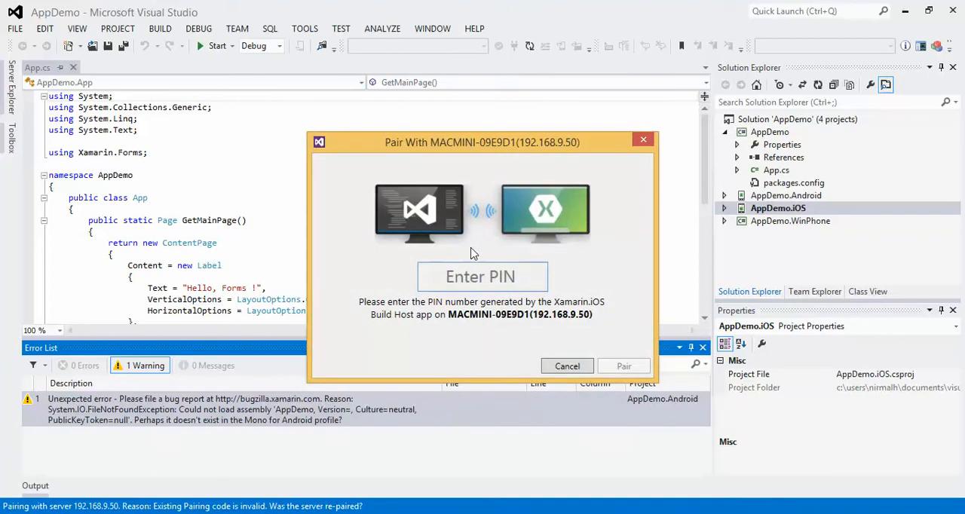
click(567, 366)
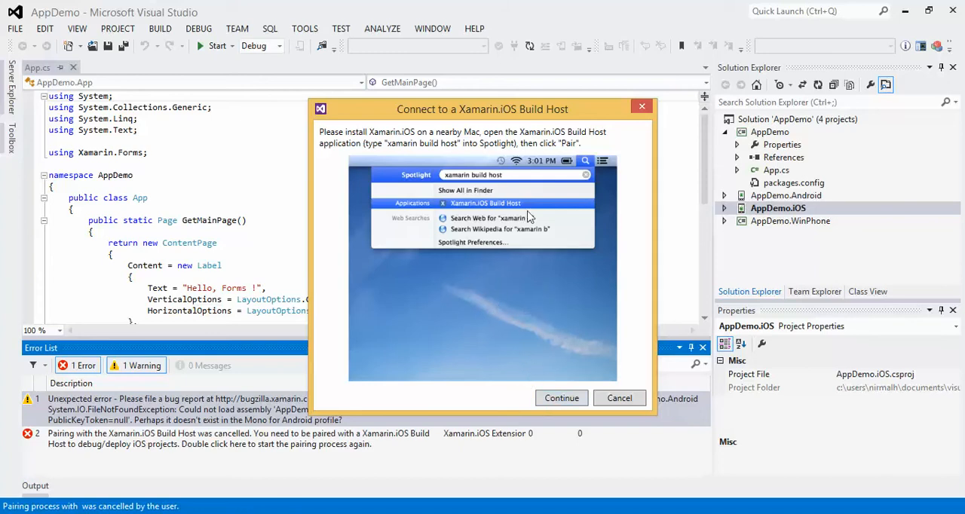
click(575, 401)
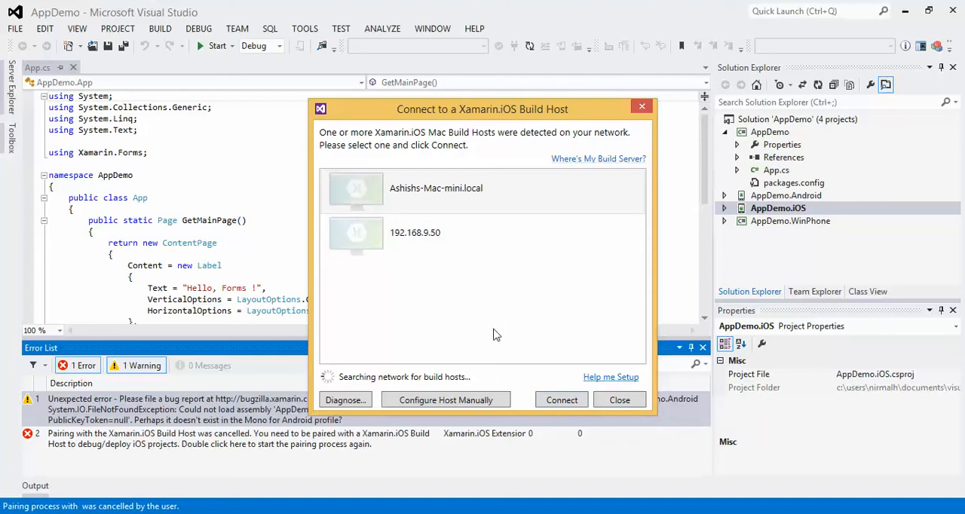
click(458, 244)
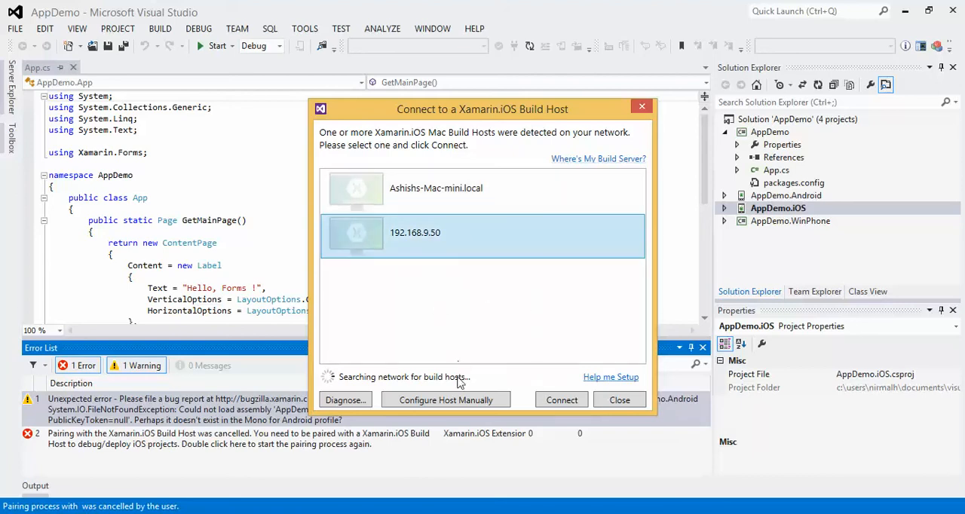
click(463, 402)
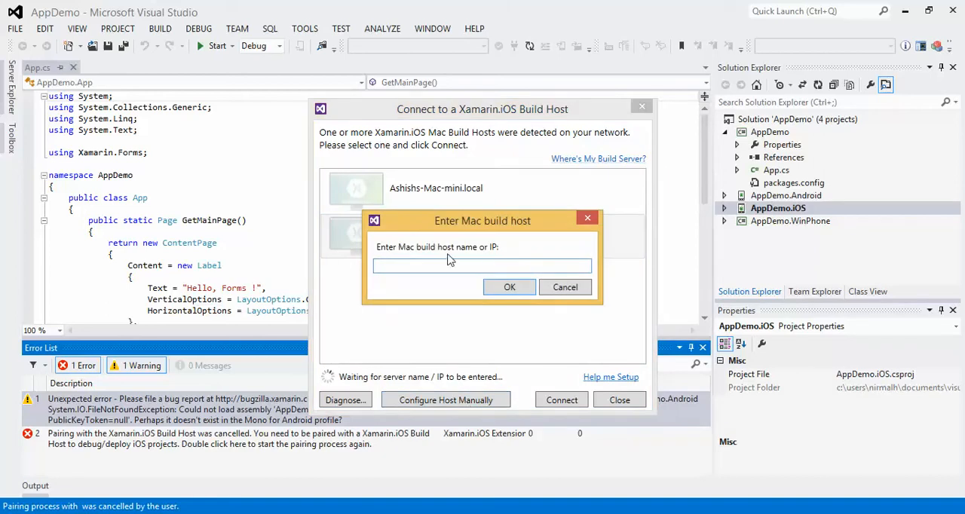
click(580, 289)
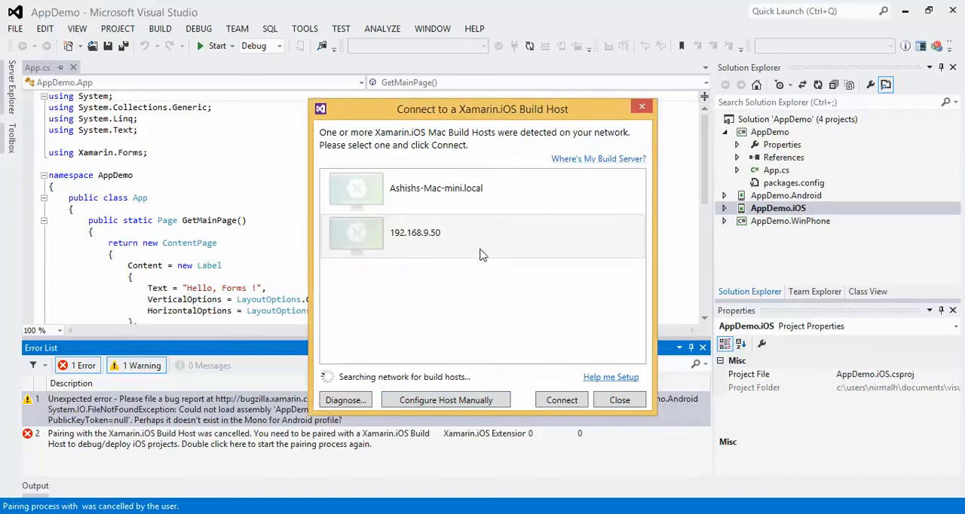
click(560, 402)
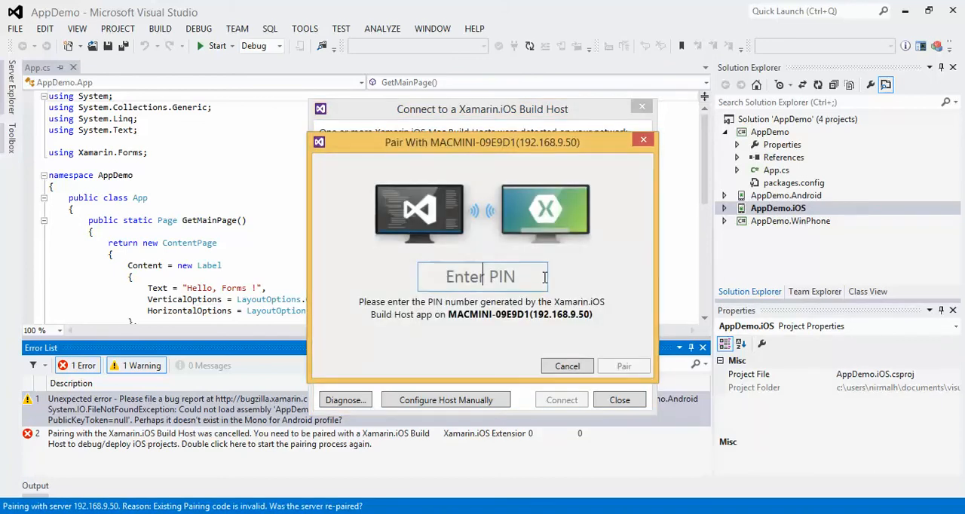
Switch to the Mac mini in VNC Viewer and generate a pairing PIN in Xamarin.iOS Build Host.
click(420, 512)
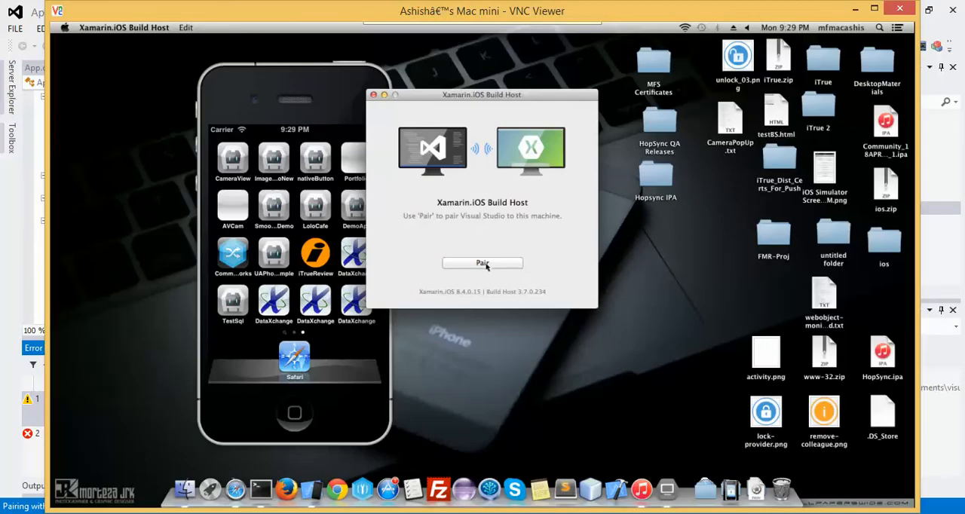
click(484, 263)
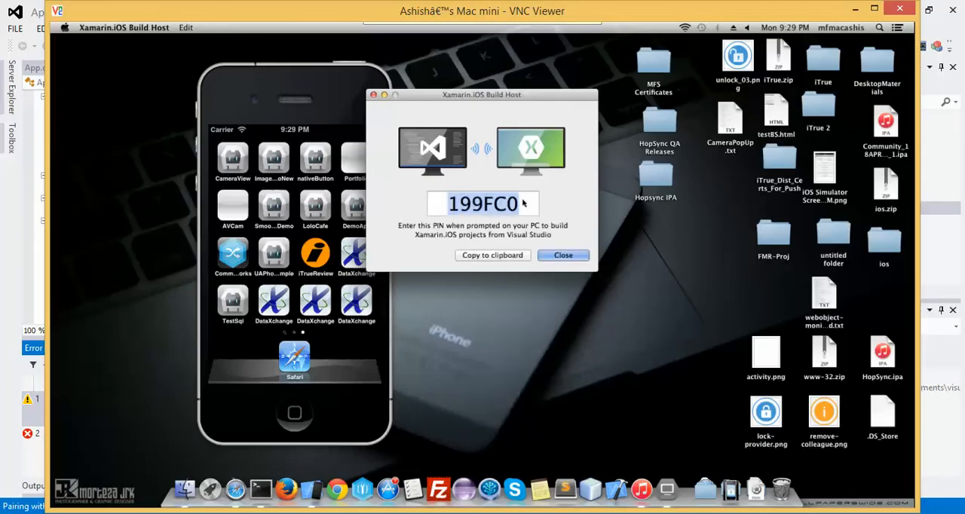
click(523, 205)
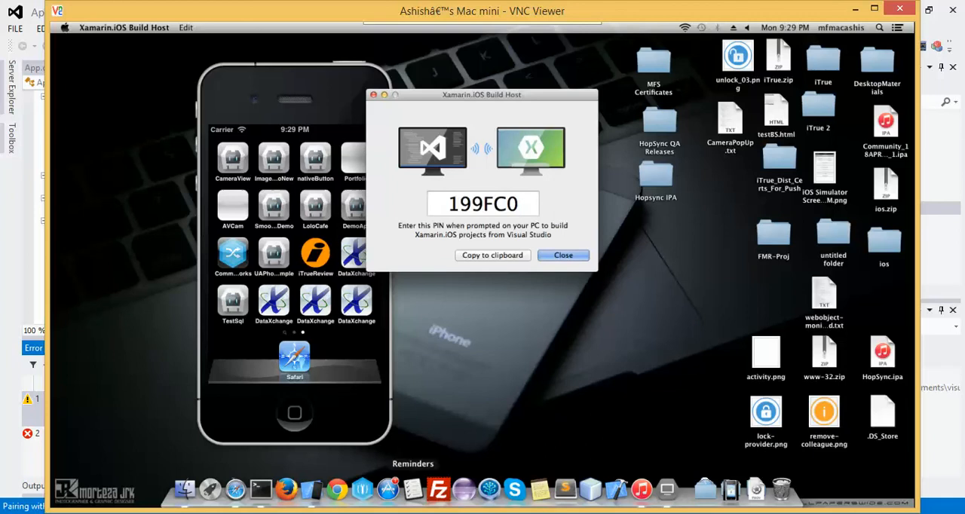
Return to Visual Studio's pairing dialog, enter the PIN generated by the Mac build host, and complete the pairing.
mouse_move(407, 513)
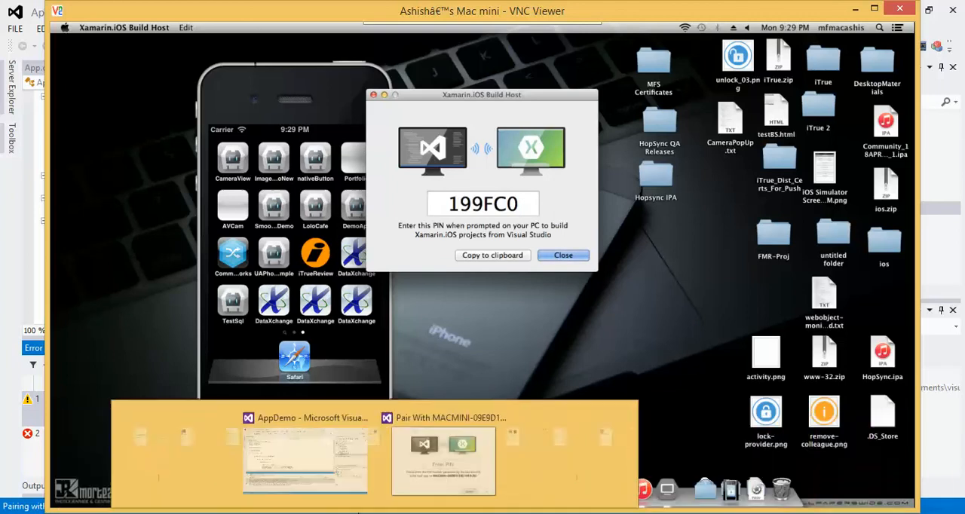
mouse_move(320, 513)
click(395, 465)
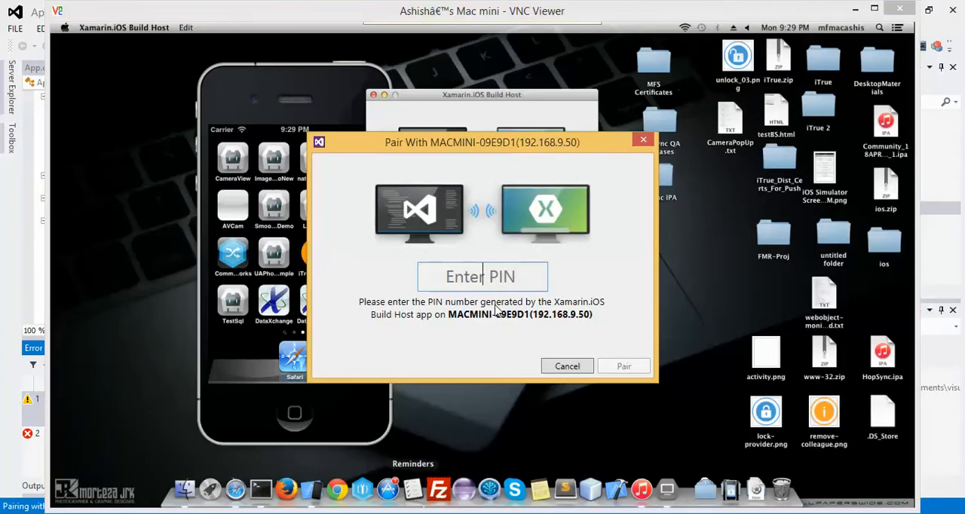
text(190)
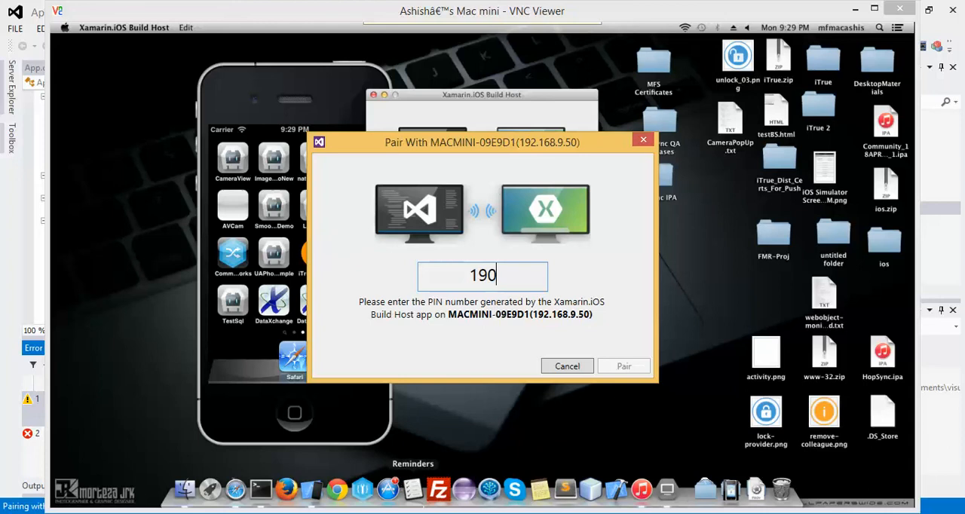
click(419, 511)
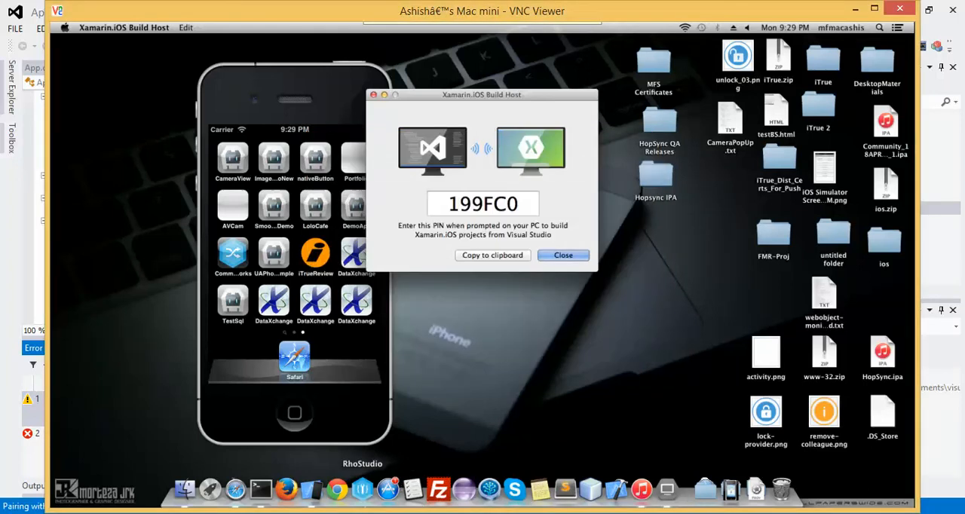
click(414, 512)
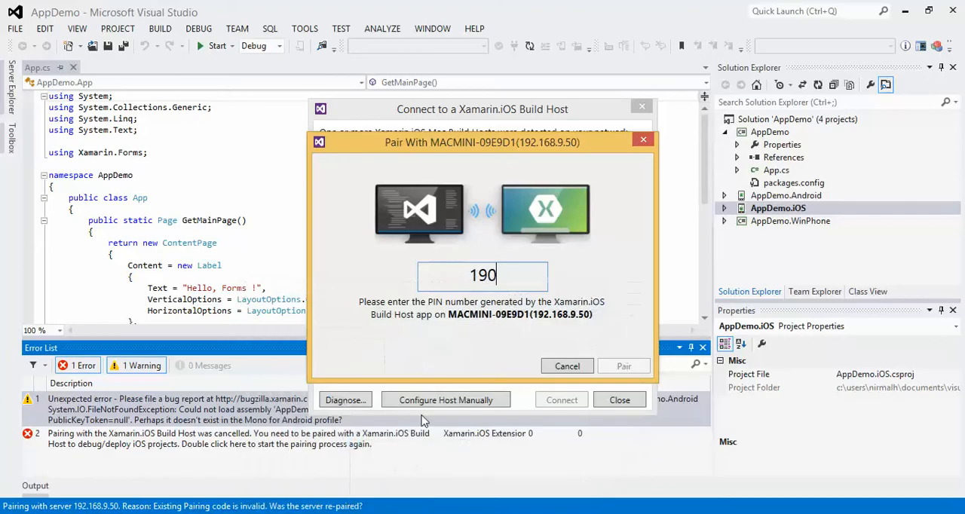
key(BackSpace)
text(9FC0)
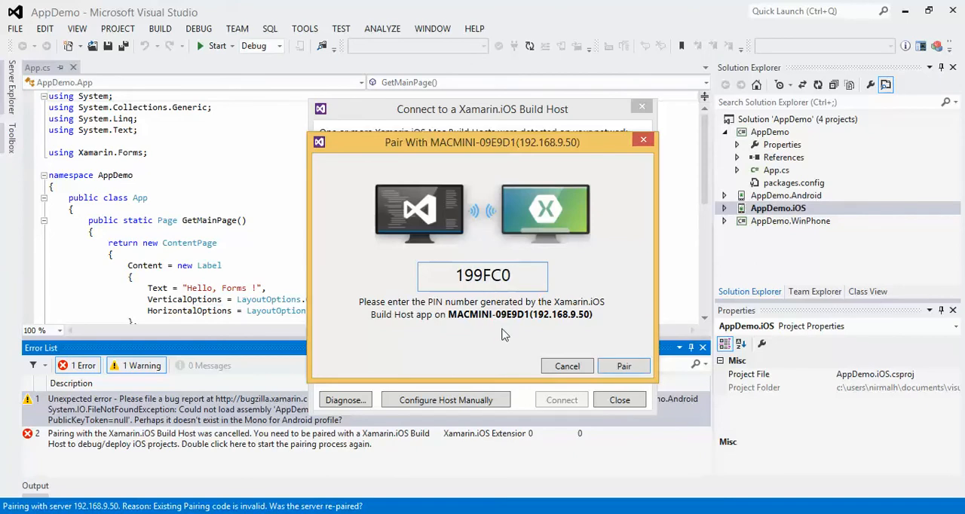
click(616, 367)
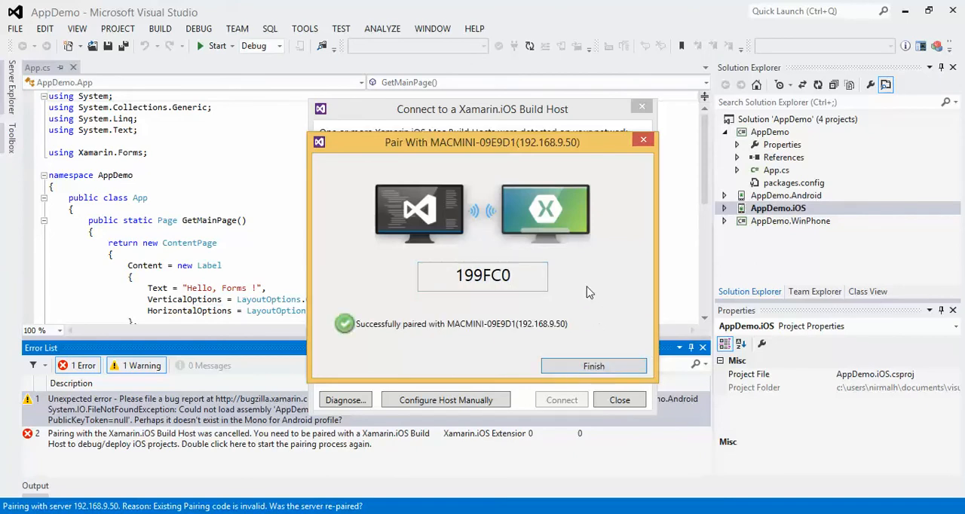
click(600, 367)
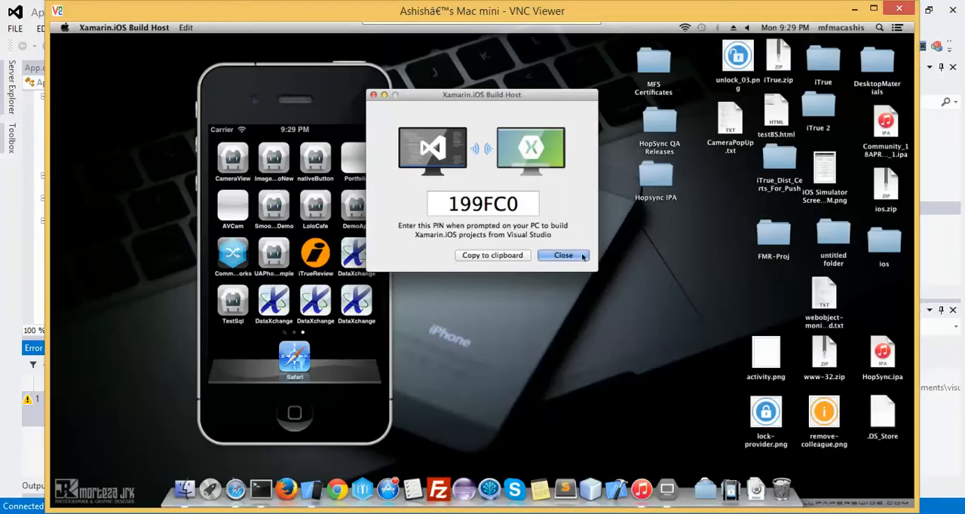
Close the PIN display in the Mac's Xamarin.iOS Build Host and return to Visual Studio.
click(578, 256)
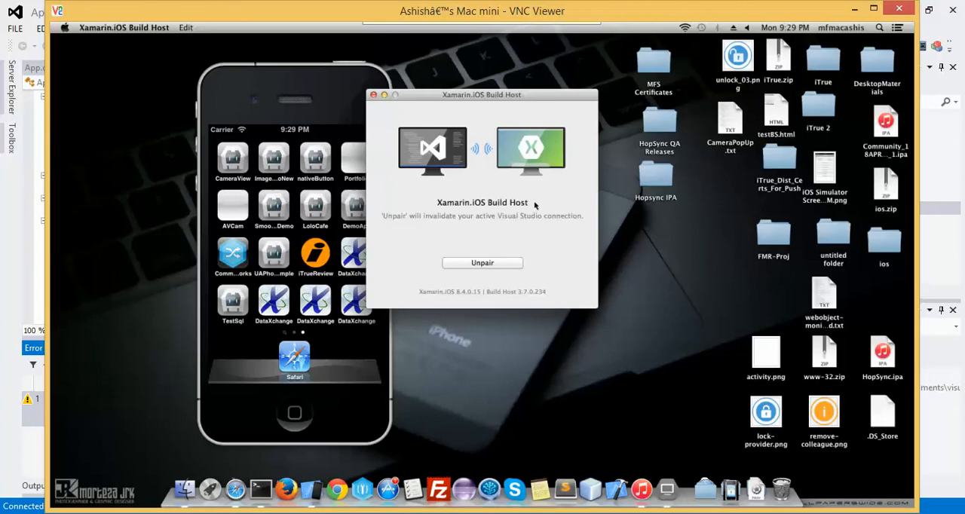
click(18, 223)
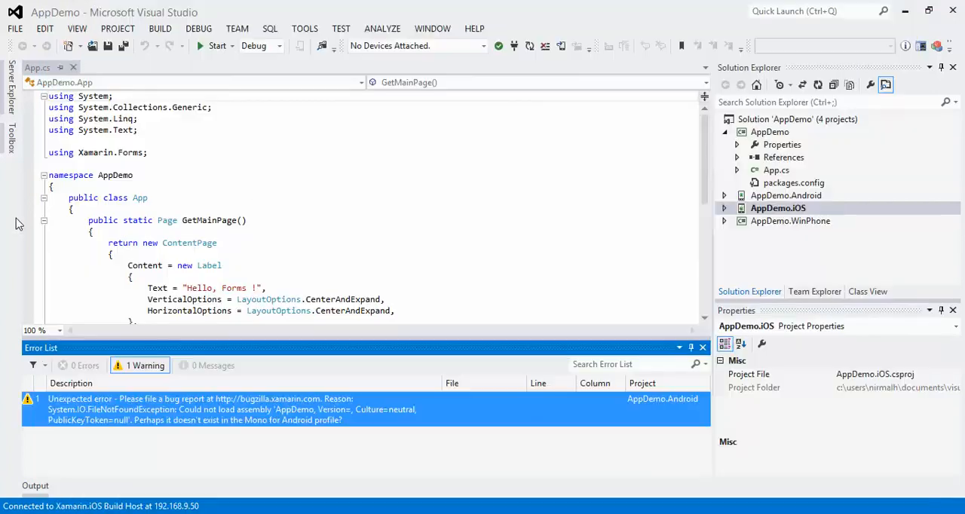
Set the AppDemo solution's active configuration to Debug|iPhoneSimulator.
click(333, 173)
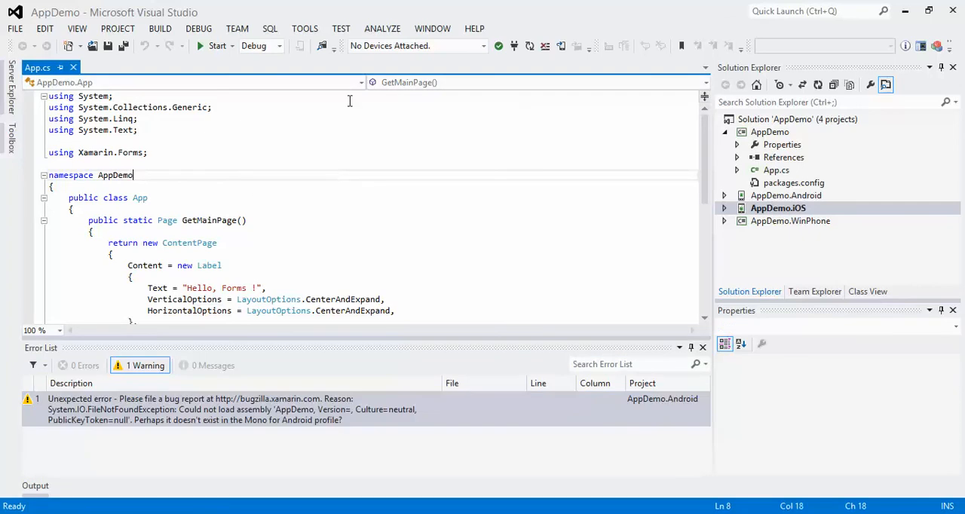
click(772, 120)
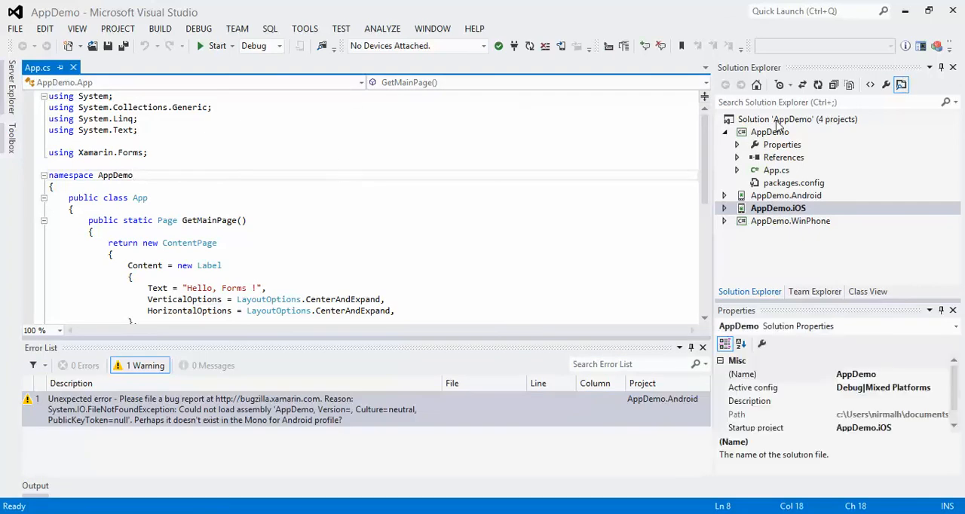
click(940, 391)
click(941, 388)
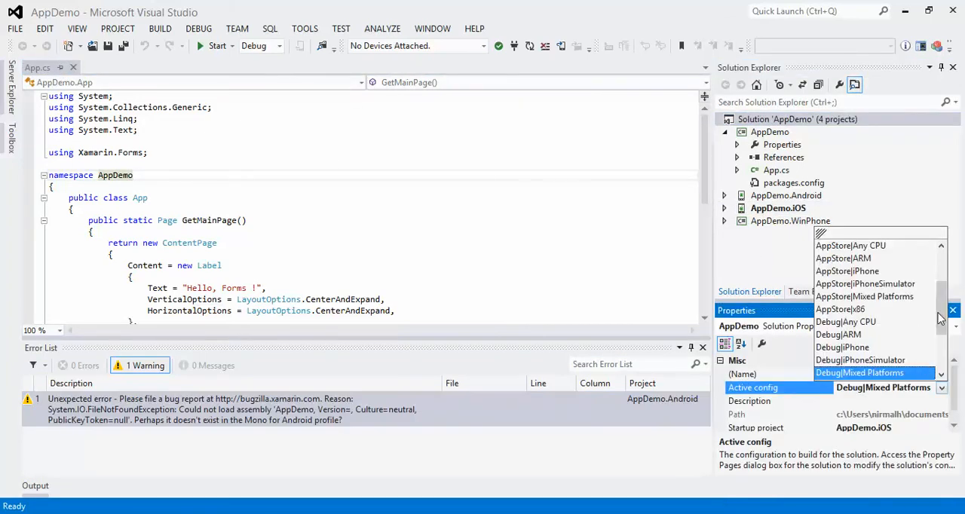
drag(940, 319, 940, 337)
click(900, 320)
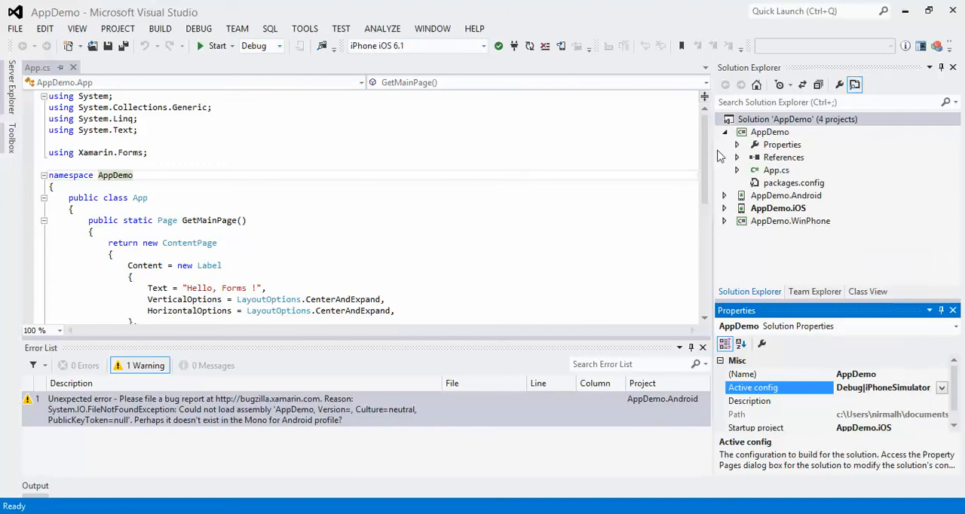
Open Info.plist in the AppDemo.iOS project, set its target devices to iPhone/iPod, and save the file.
click(724, 208)
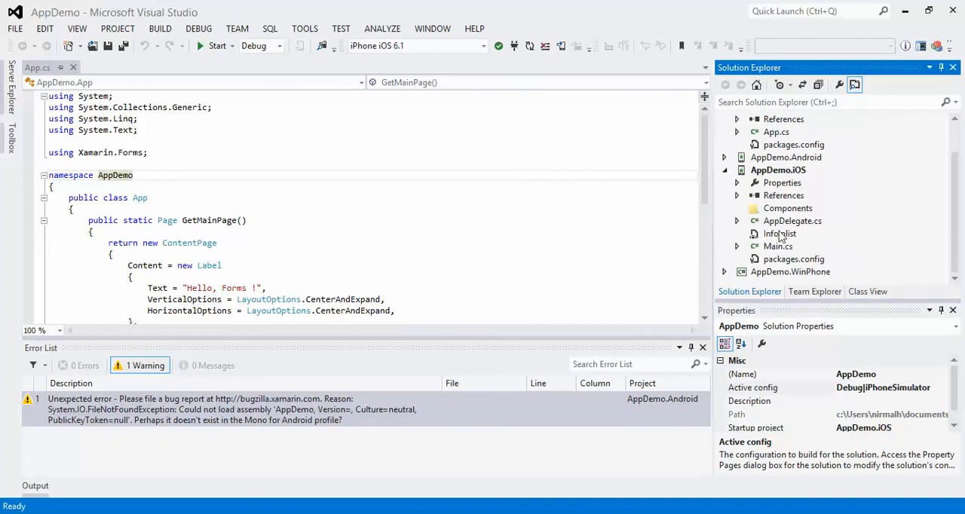
click(780, 235)
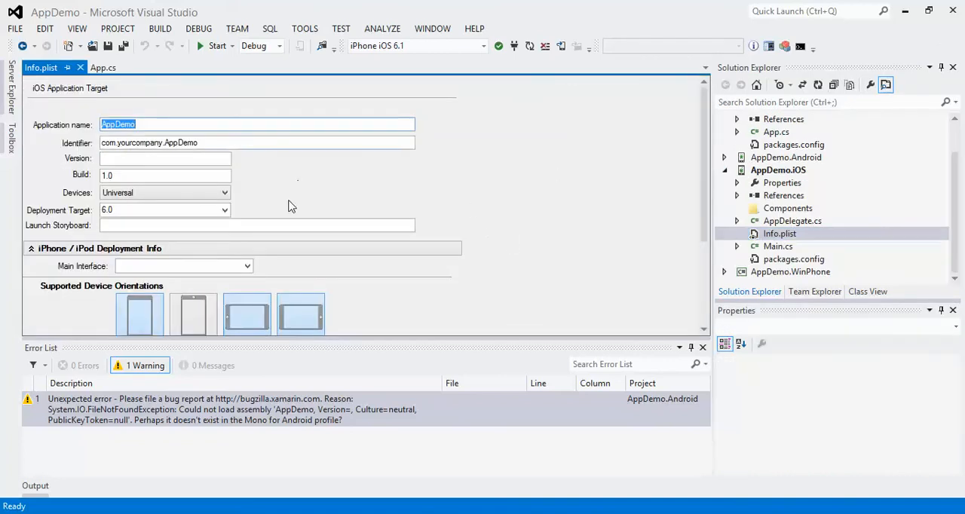
click(209, 194)
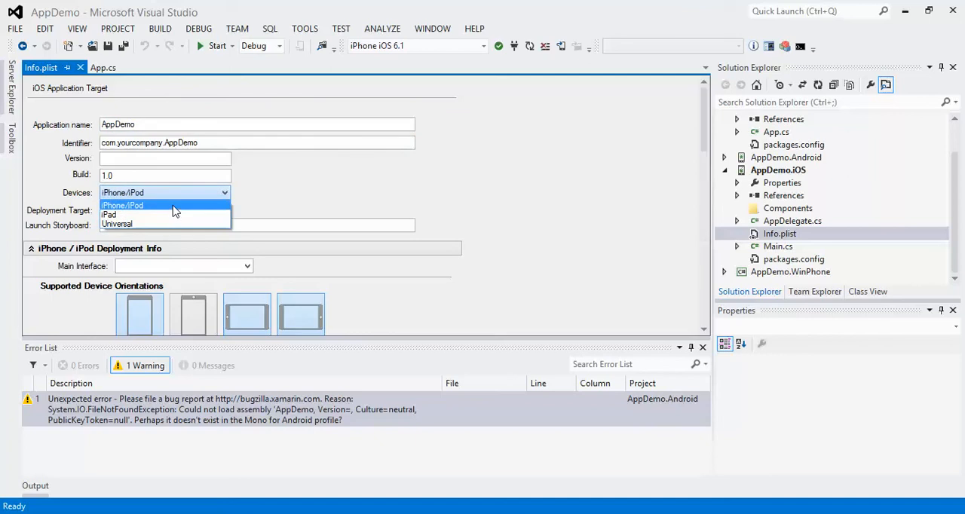
click(172, 207)
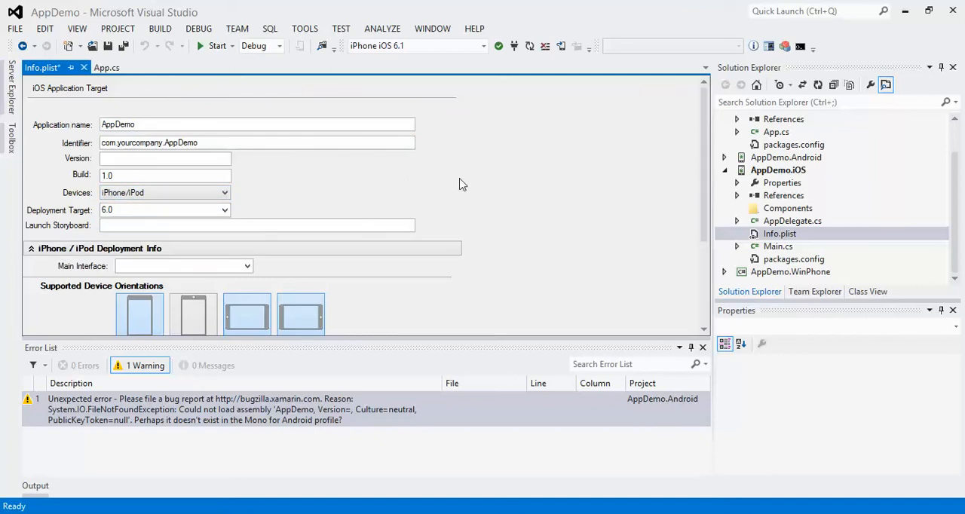
key(ctrl+s)
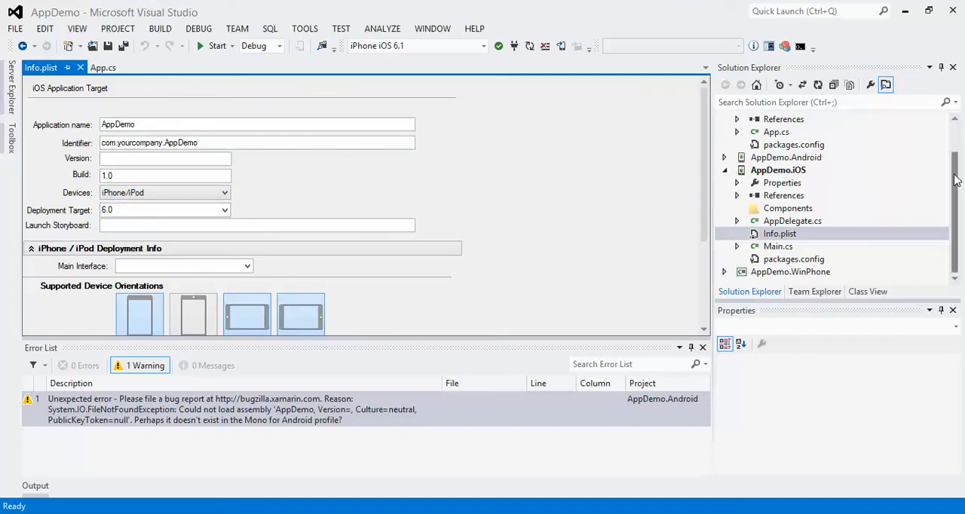
Build the shared AppDemo project in the solution.
drag(955, 179, 955, 152)
right_click(779, 133)
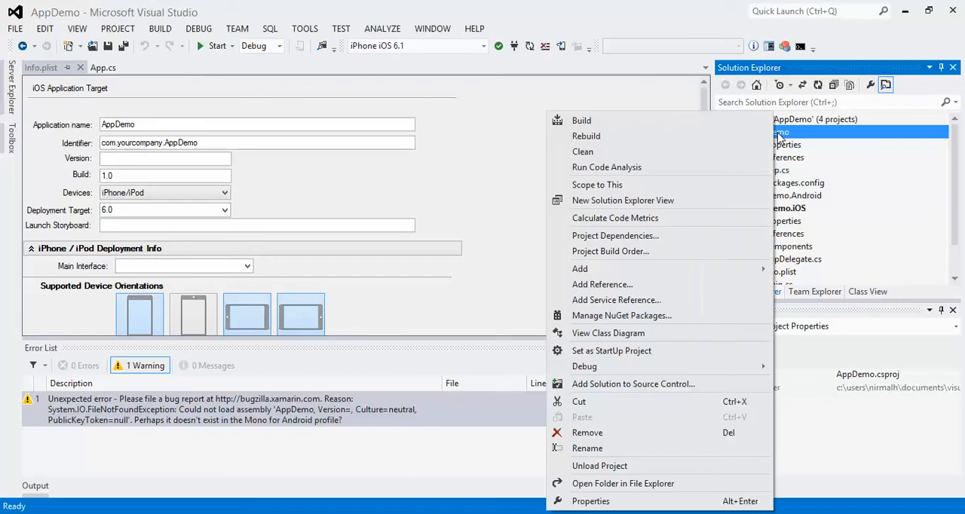
click(586, 122)
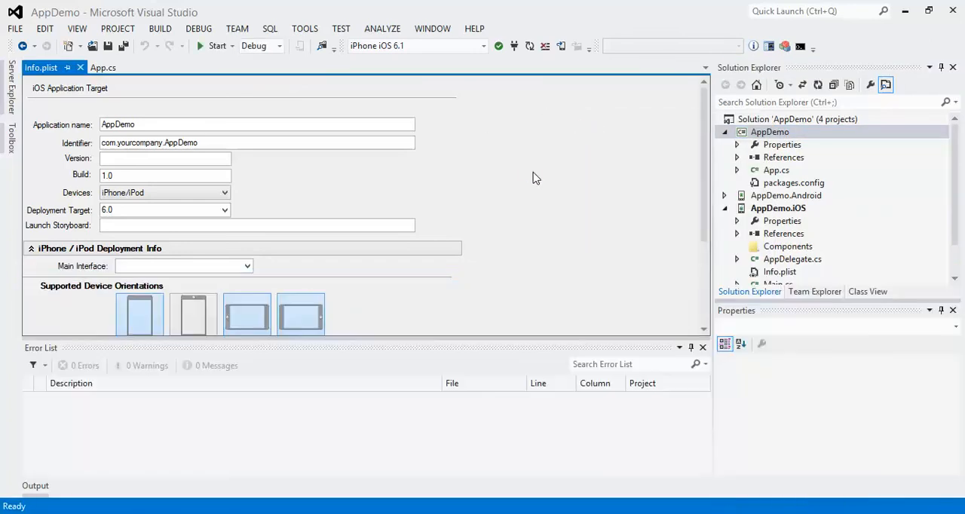
Close Info.plist and App.cs, and start debugging AppDemo.iOS on the iPhone iOS 6.1 simulator.
click(81, 68)
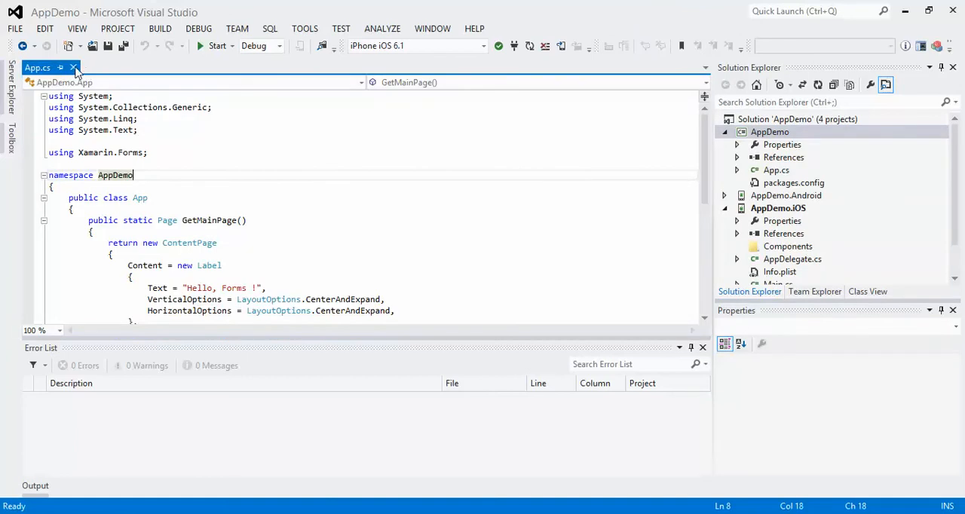
click(74, 68)
click(212, 47)
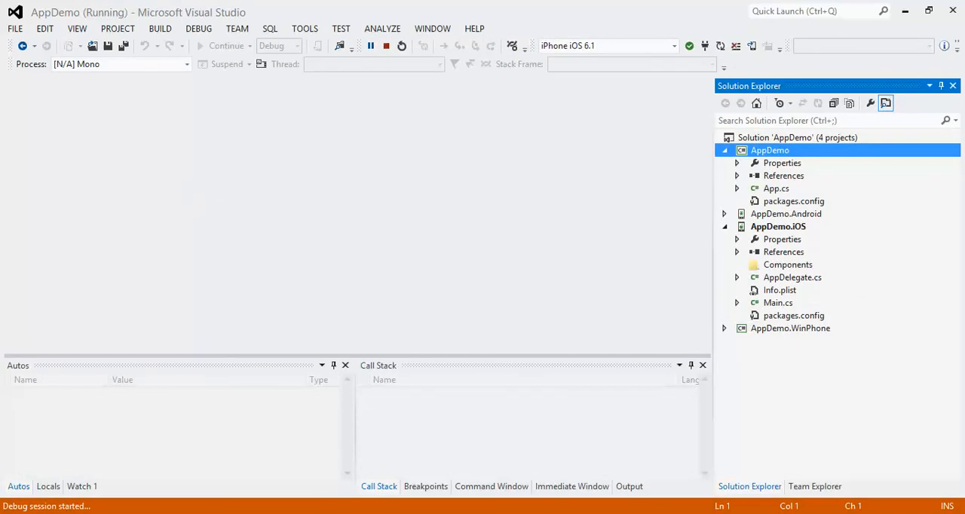
Switch to the Mac mini in VNC Viewer, scale the iOS Simulator window to 75%, and move it clear of the Build Host window.
key(alt+Tab)
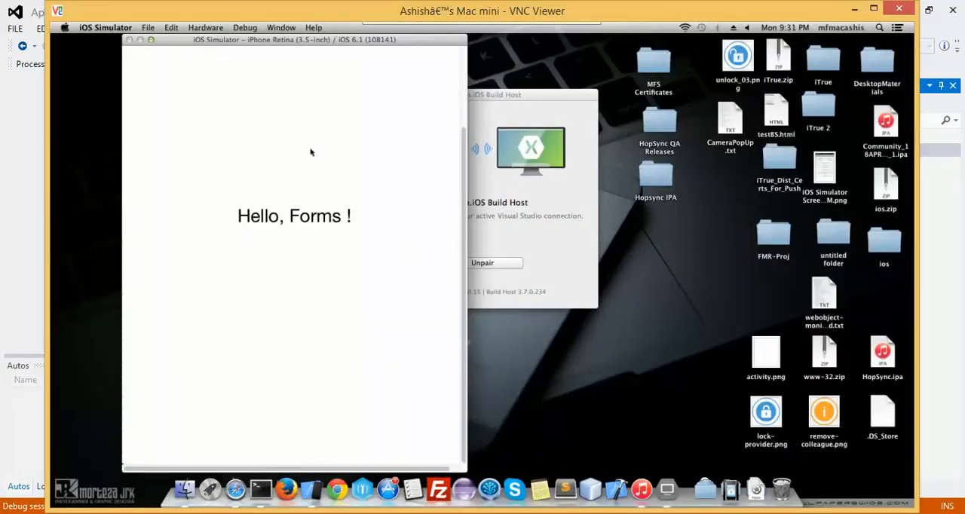
click(280, 28)
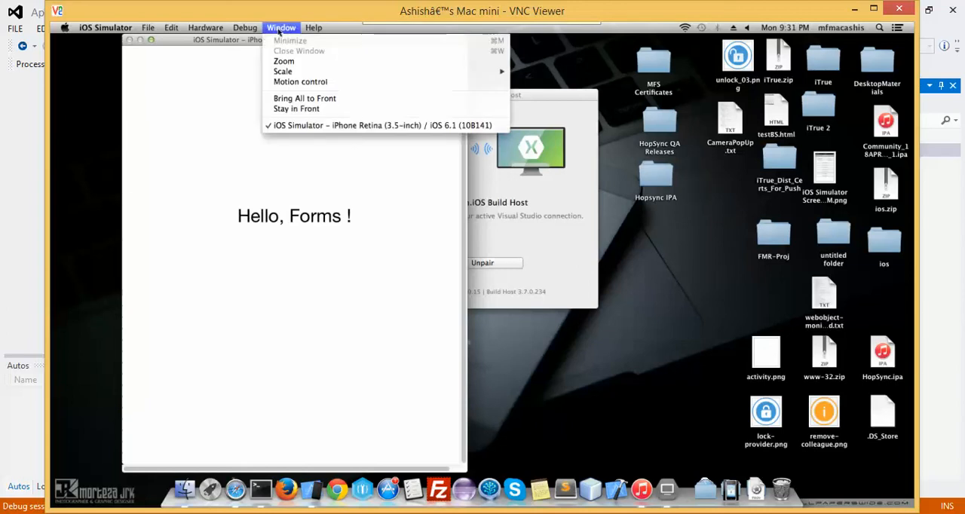
mouse_move(499, 71)
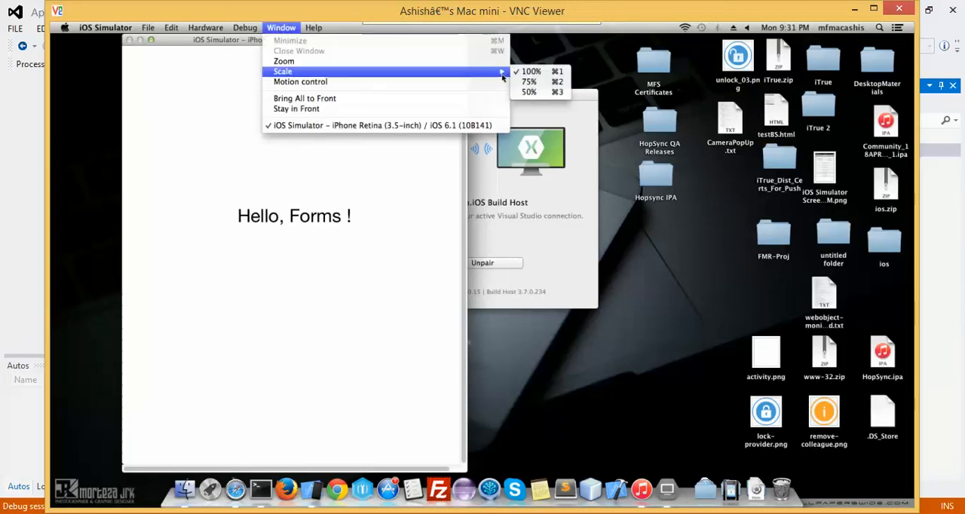
click(542, 83)
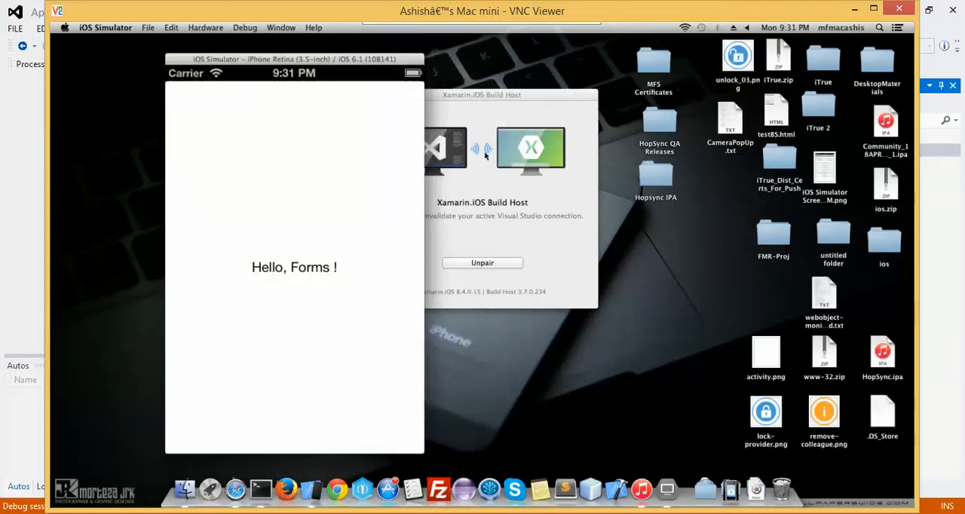
drag(331, 63, 293, 61)
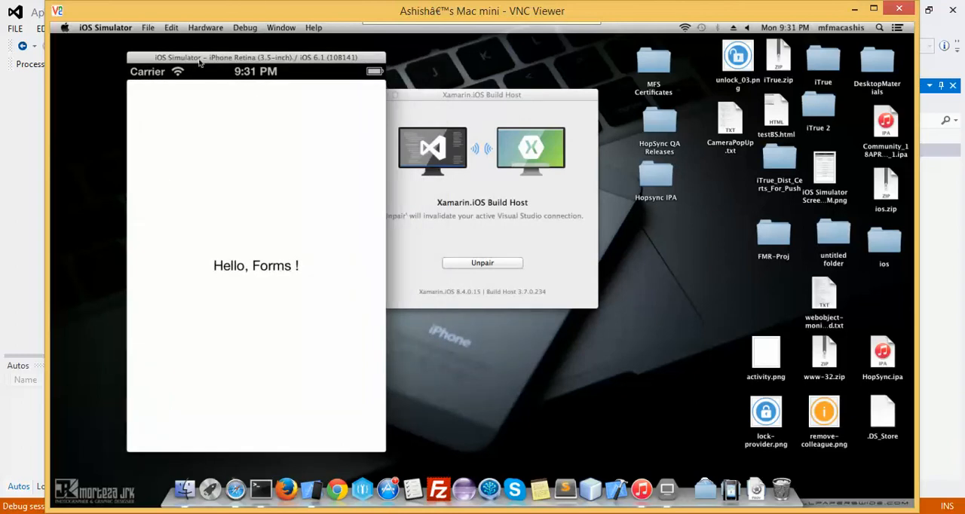